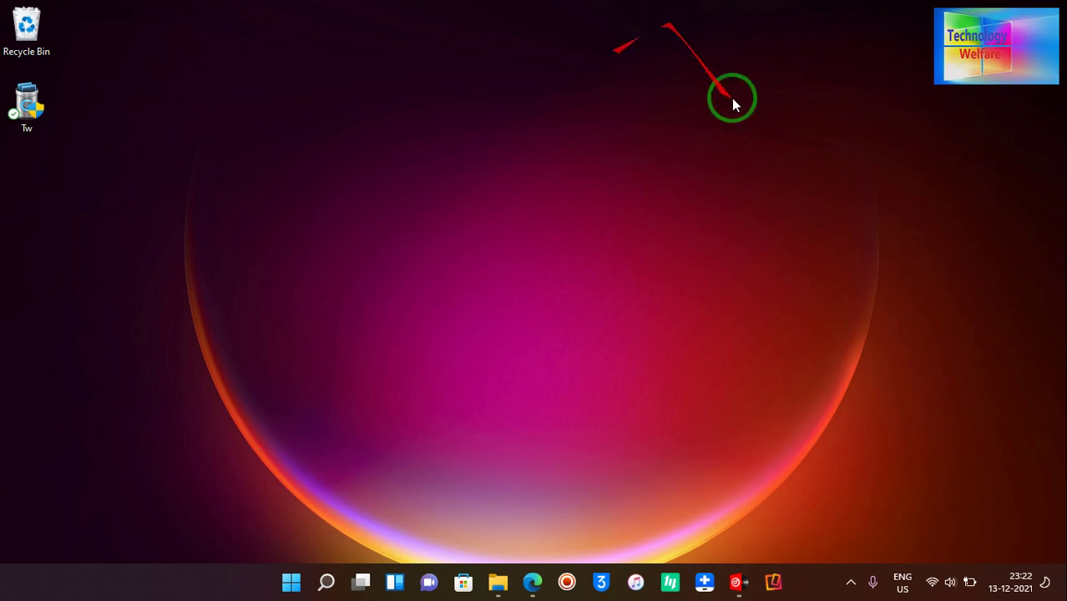
Step: Restore VirtualDJ, look through deck A's Reverb effect list, then switch deck A's pads to stems
{"action": "left_click", "coordinate": [735, 578]}
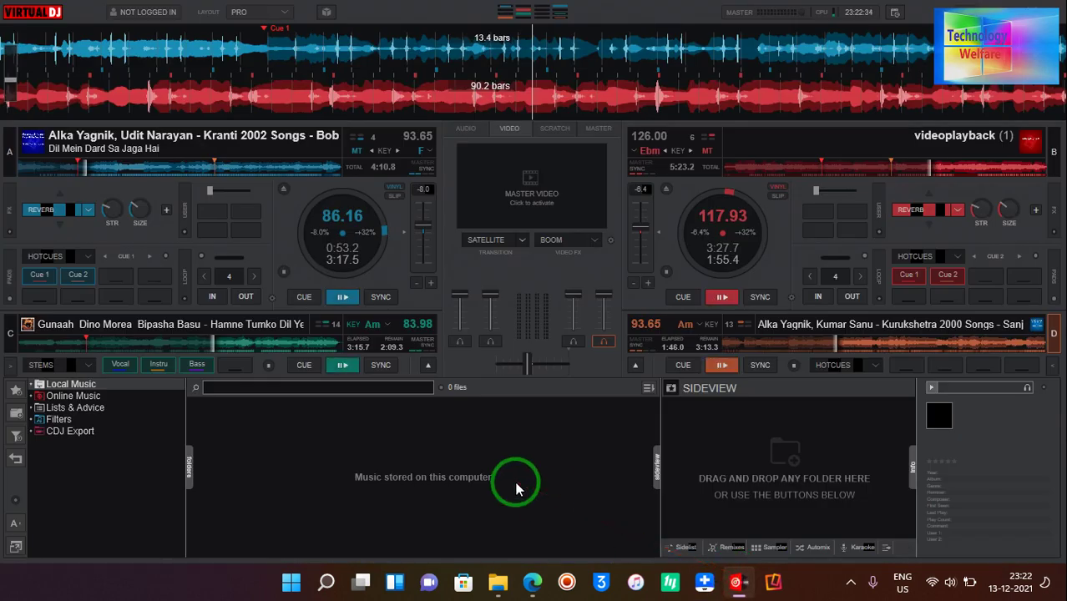
{"action": "left_click", "coordinate": [88, 210]}
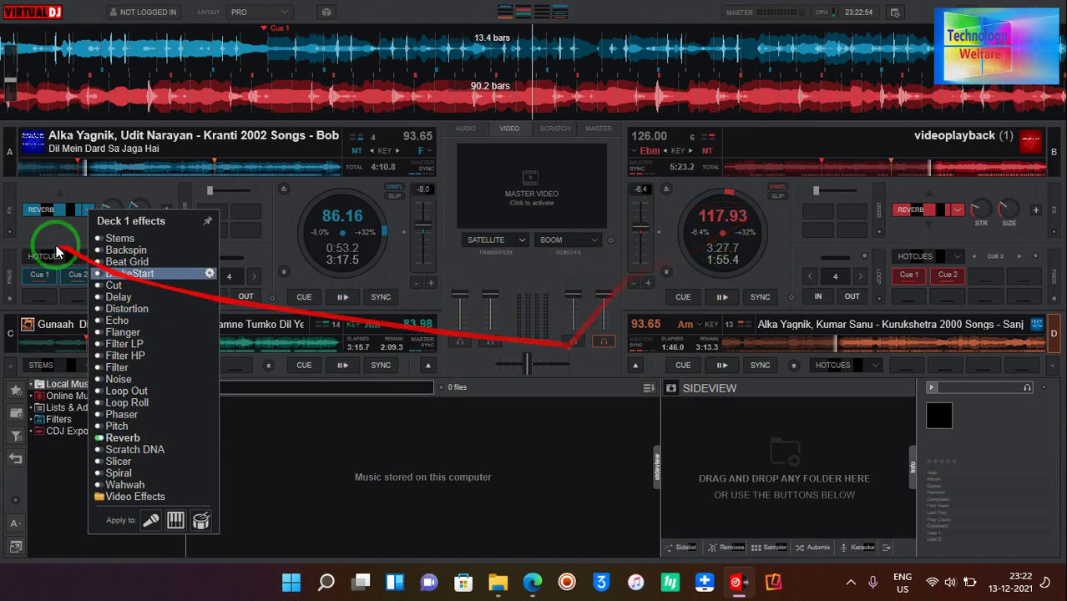
{"action": "left_click", "coordinate": [261, 252]}
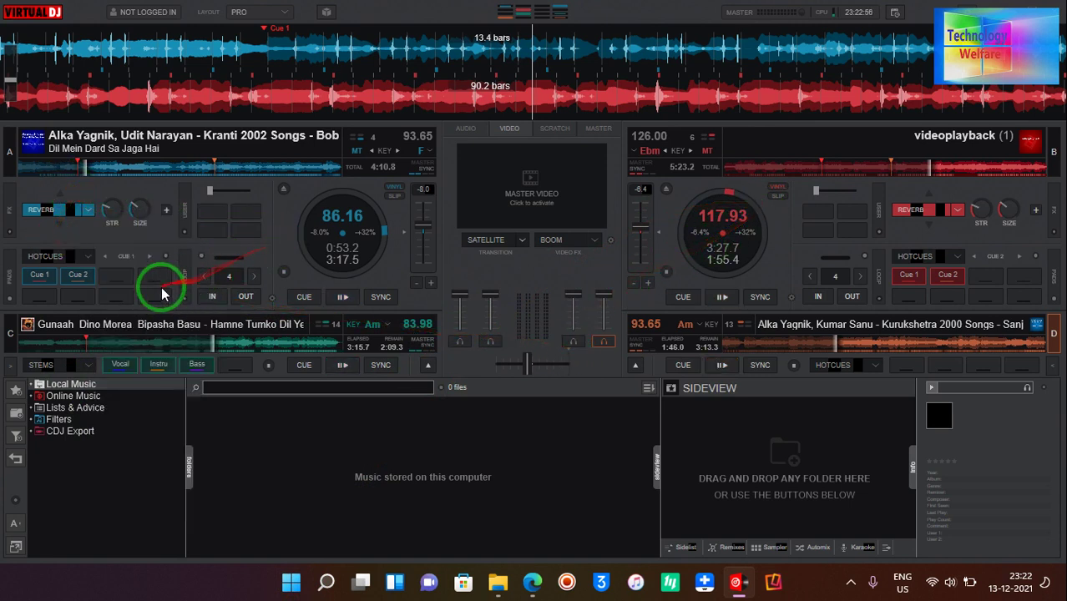
{"action": "left_click", "coordinate": [82, 257]}
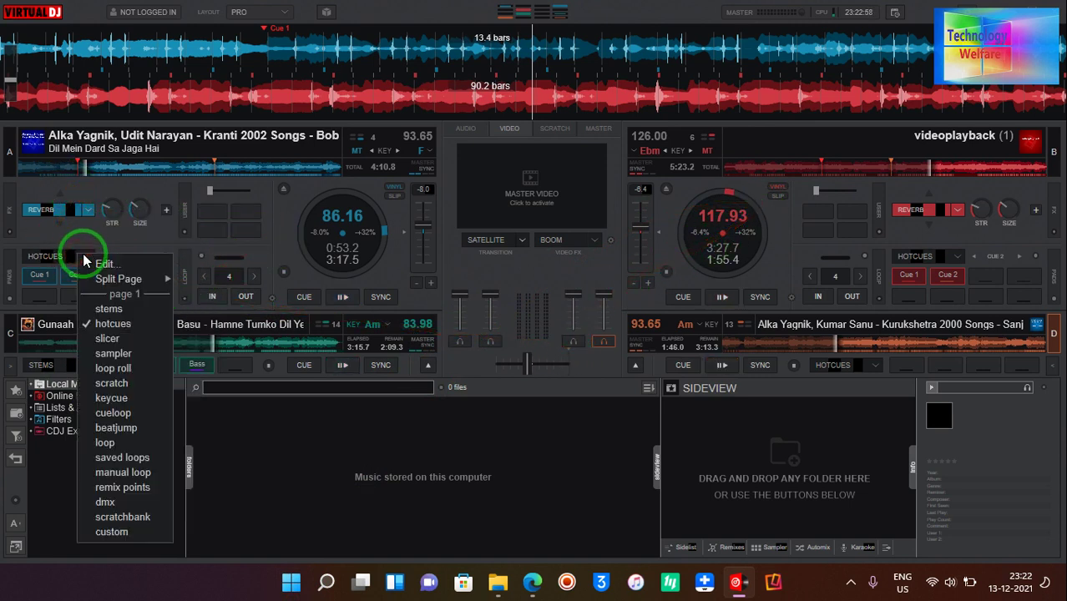
{"action": "left_click", "coordinate": [109, 309]}
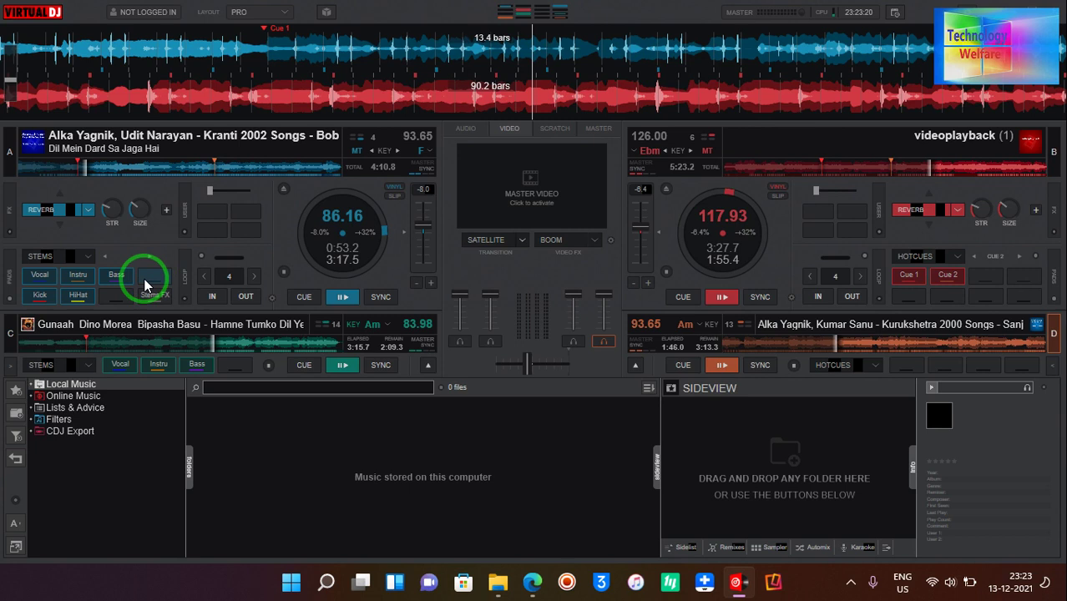
Step: Return deck A's pads to hotcues and jump deck A between Cue 1 and Cue 2, stopping on cue
{"action": "left_click", "coordinate": [80, 262]}
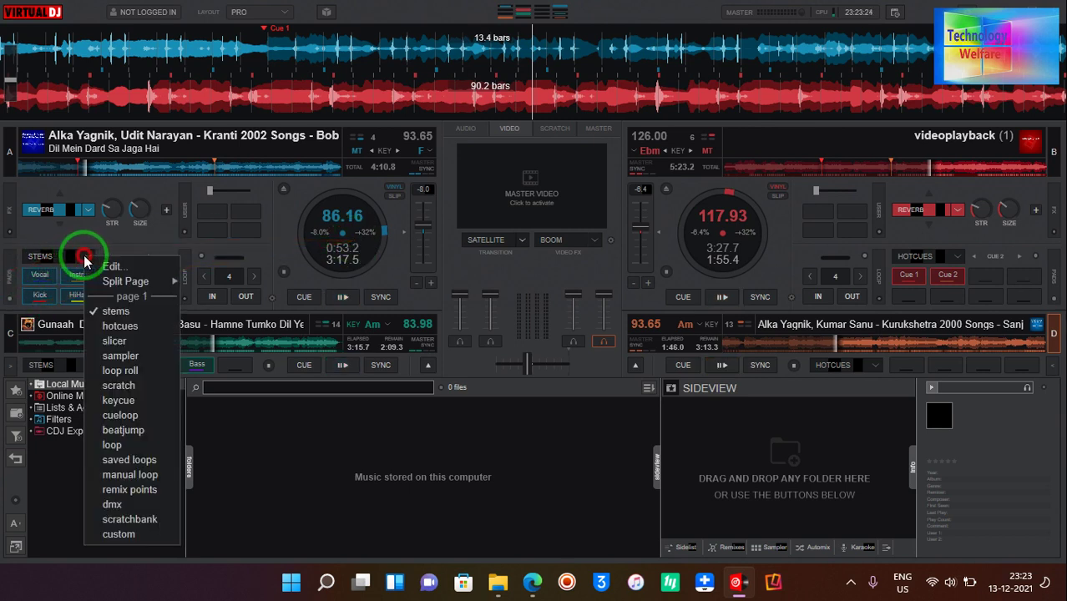
{"action": "left_click", "coordinate": [131, 326]}
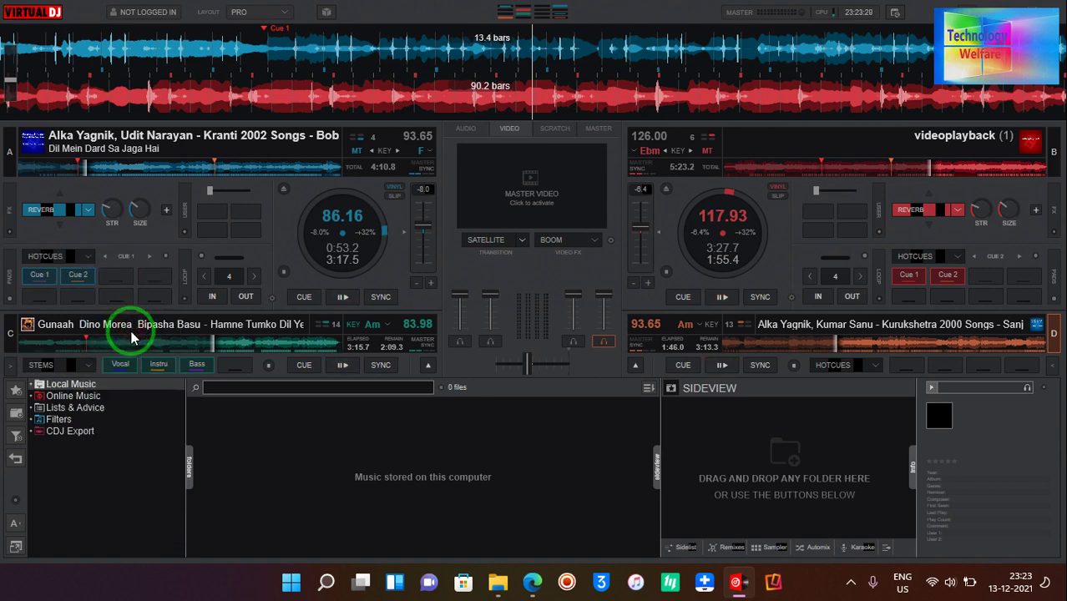
{"action": "key", "text": "1"}
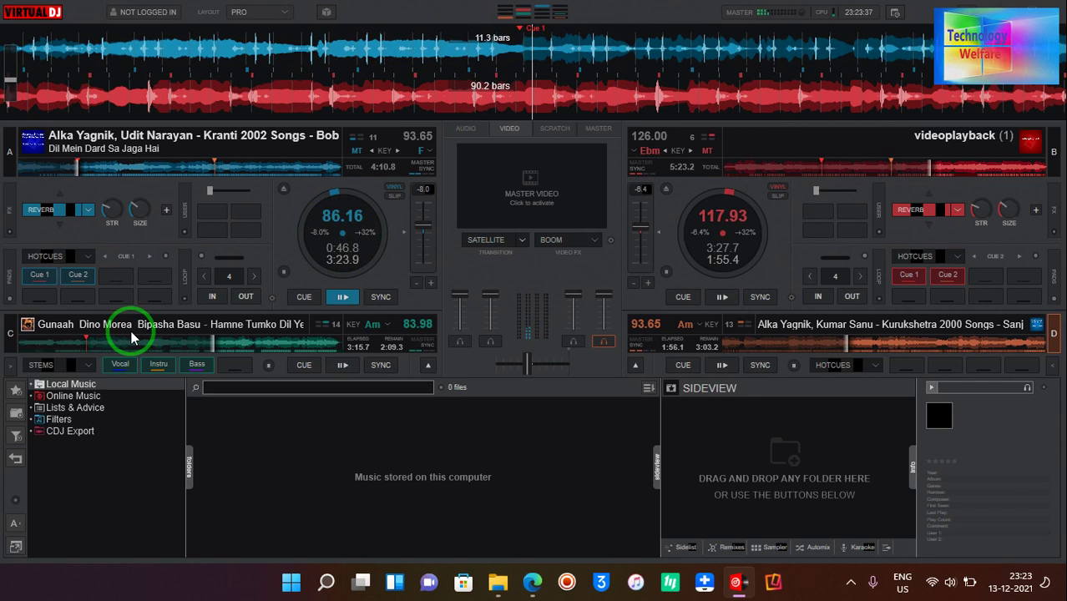
{"action": "key", "text": "1"}
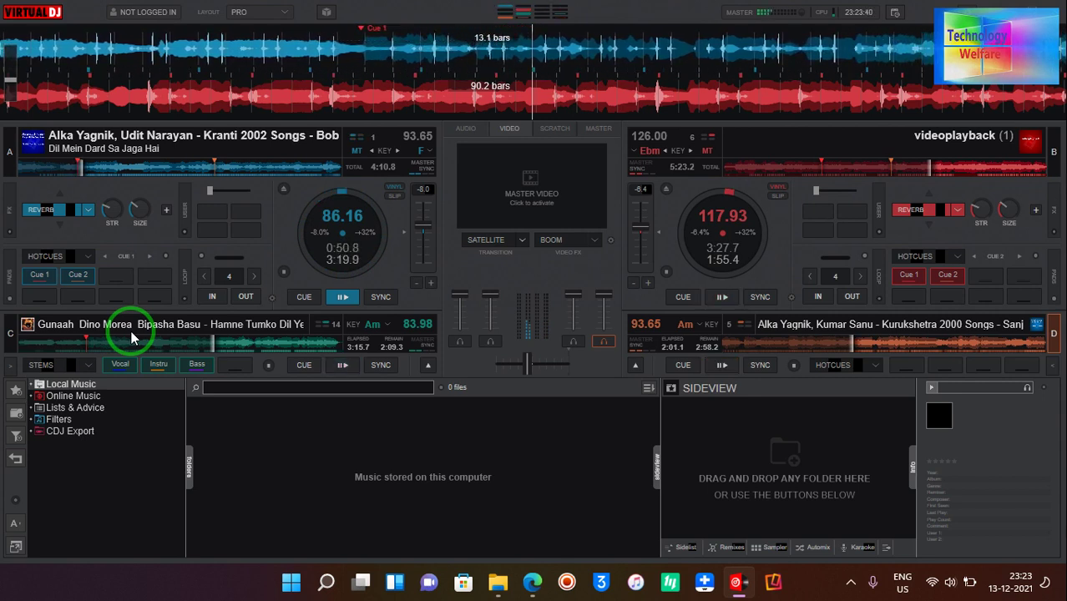
{"action": "key", "text": "2"}
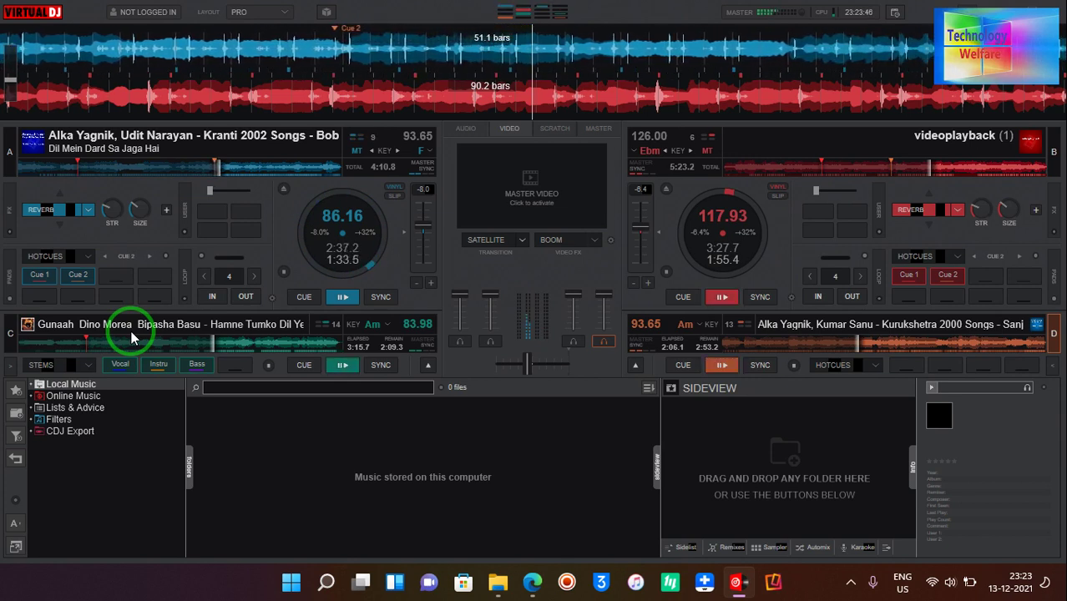
{"action": "key", "text": "c"}
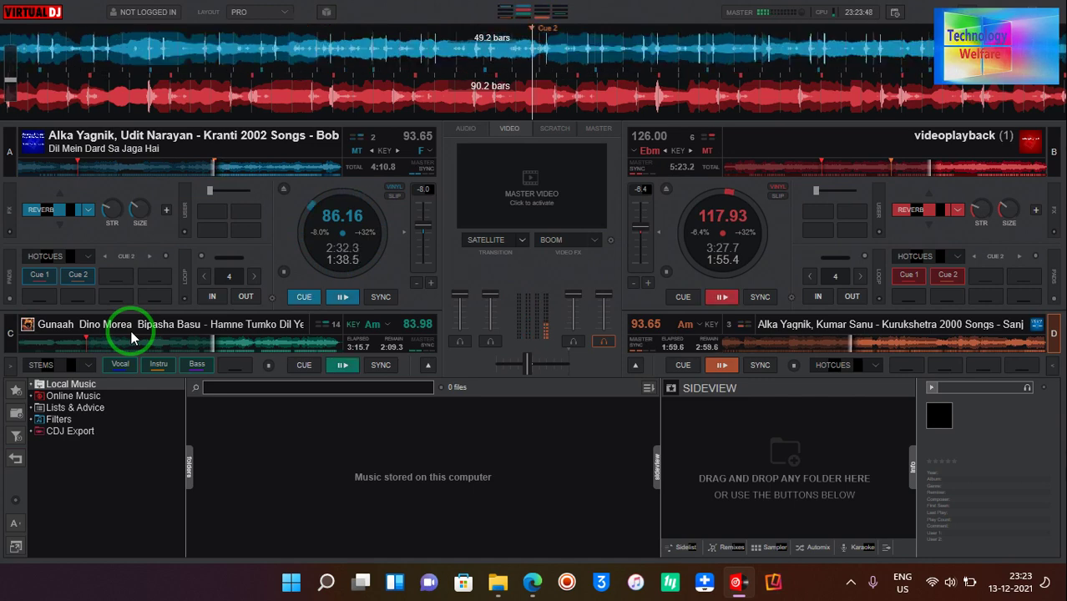
Step: Jump deck B between its Cue 1 and Cue 2 points, then stop it at its cue
{"action": "key", "text": "c"}
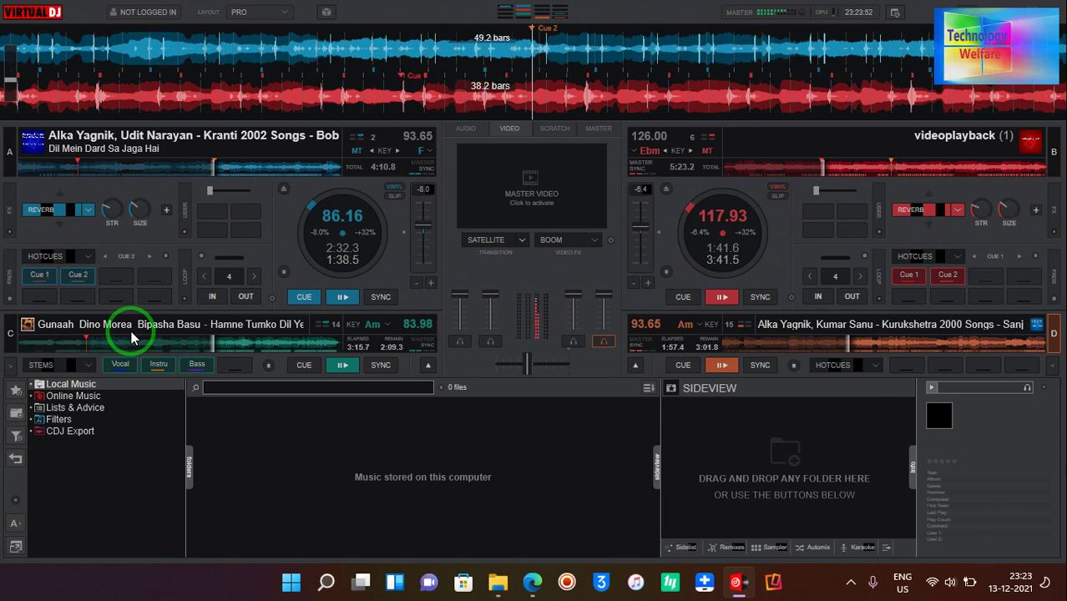
{"action": "key", "text": "c"}
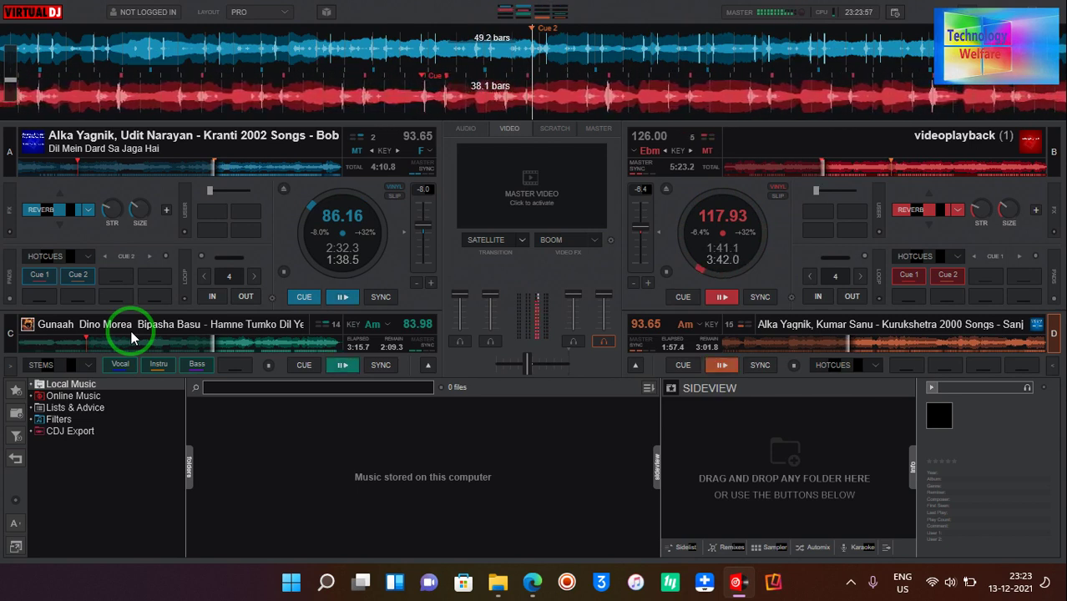
{"action": "key", "text": "2"}
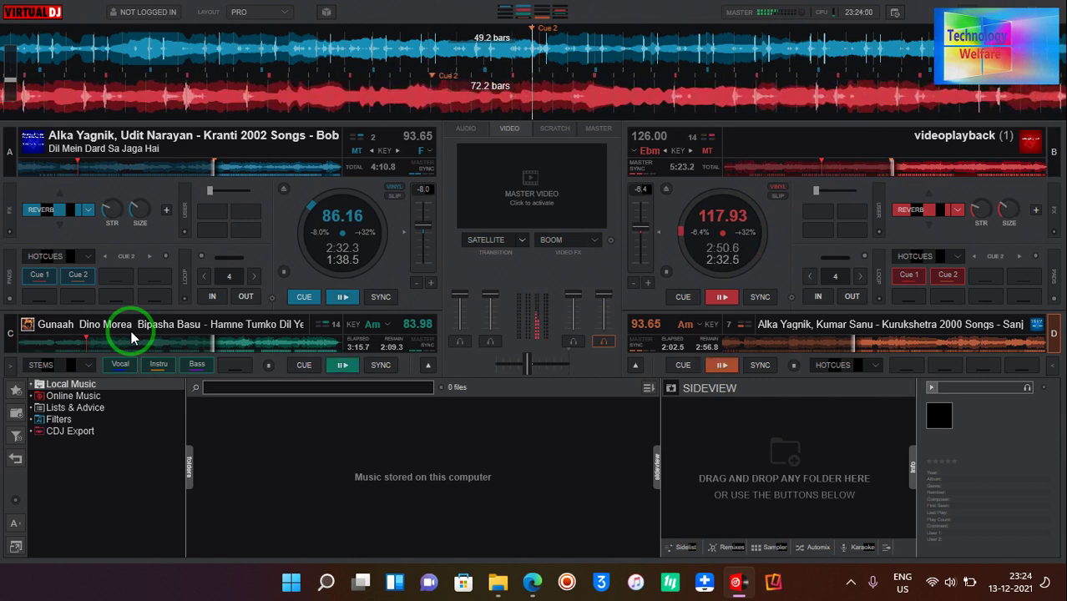
{"action": "key", "text": "2"}
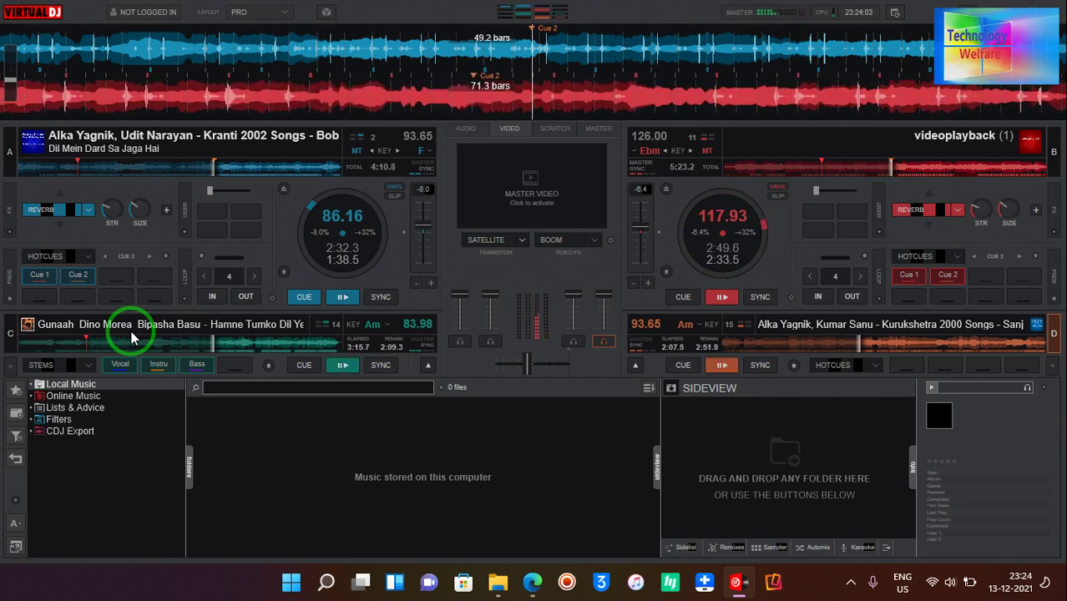
{"action": "key", "text": "1"}
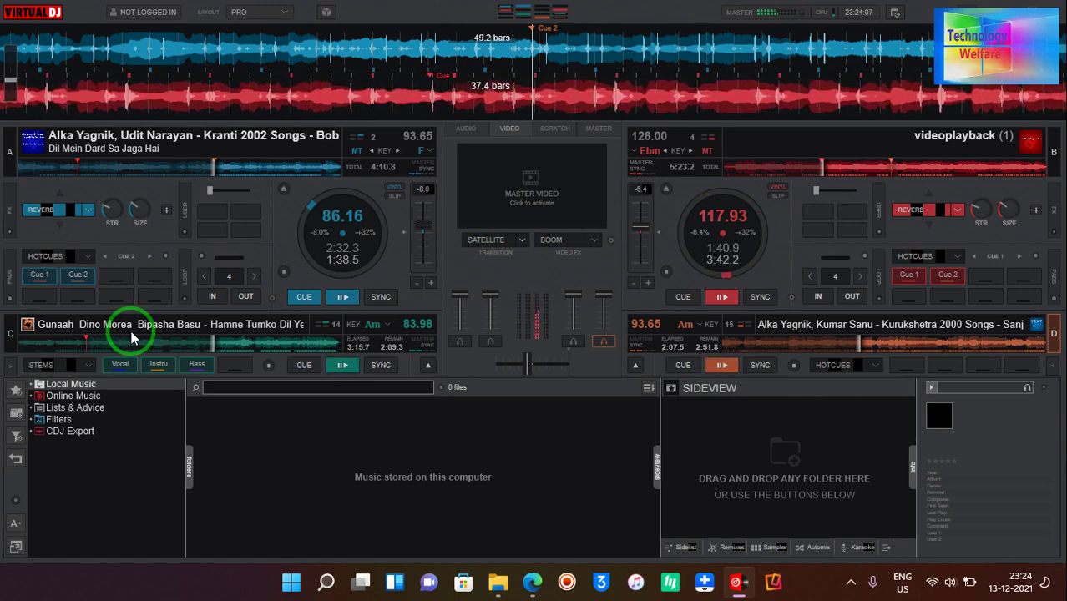
{"action": "key", "text": "c"}
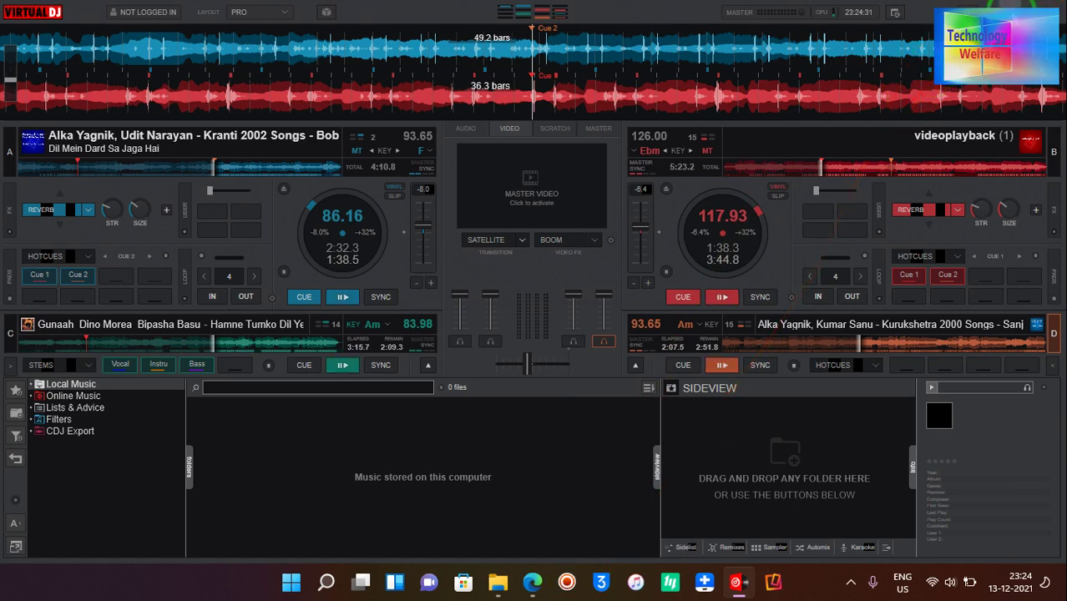
Step: Briefly view the VirtualDJ download page in Edge, then minimize it and restore the VirtualDJ window
{"action": "left_click", "coordinate": [1012, 12]}
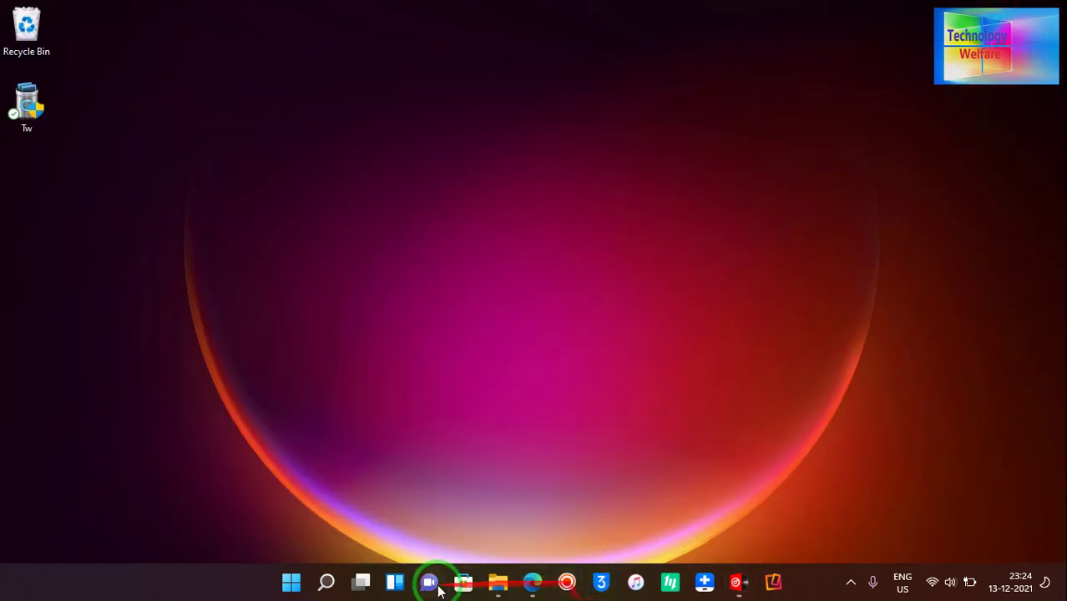
{"action": "left_click", "coordinate": [534, 582]}
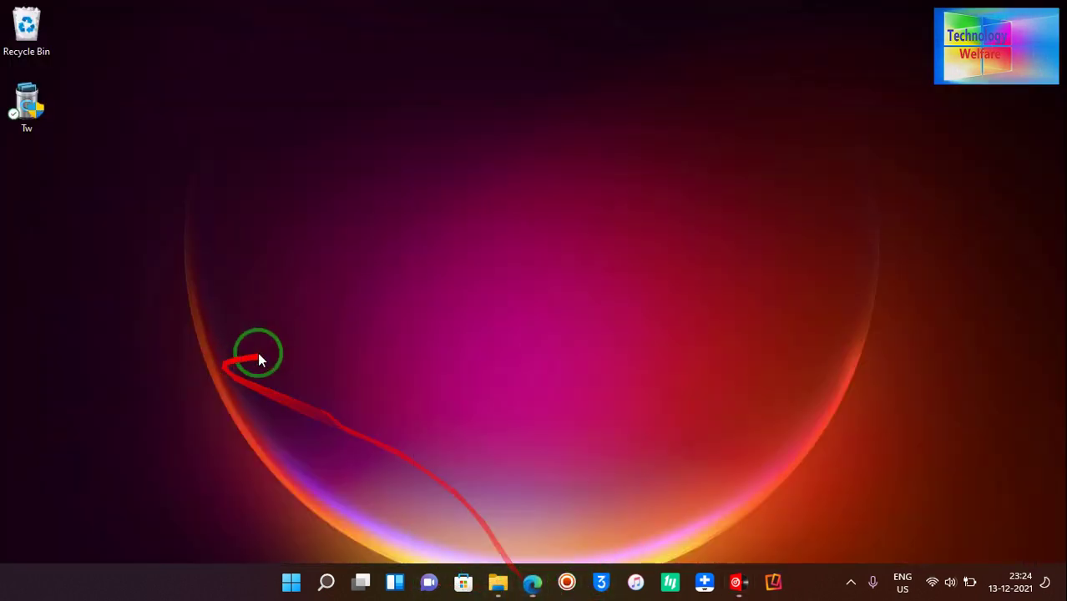
{"action": "left_click", "coordinate": [535, 585]}
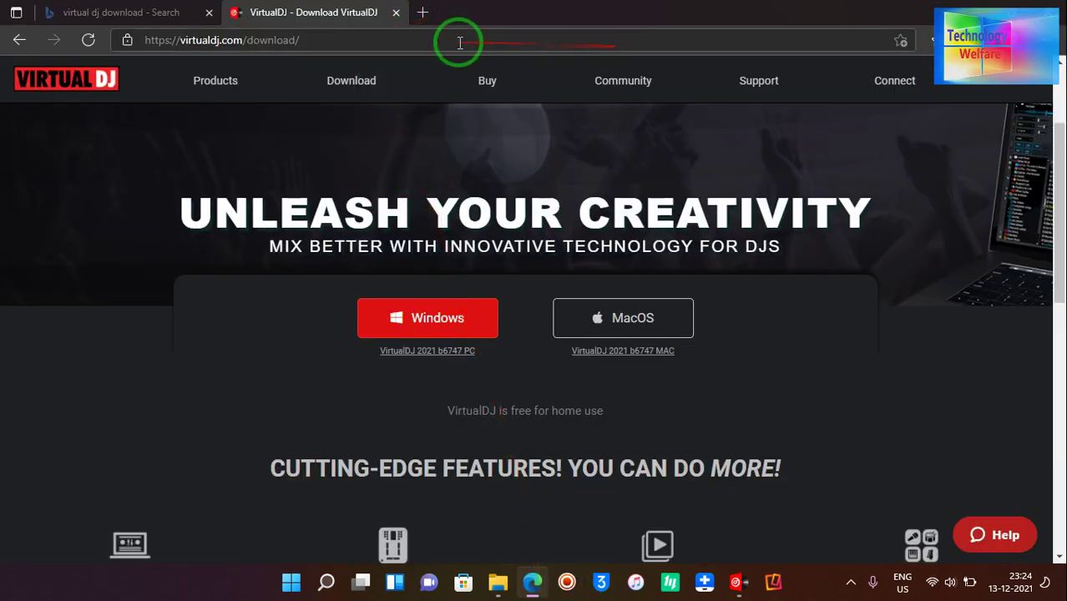
{"action": "left_click", "coordinate": [970, 12]}
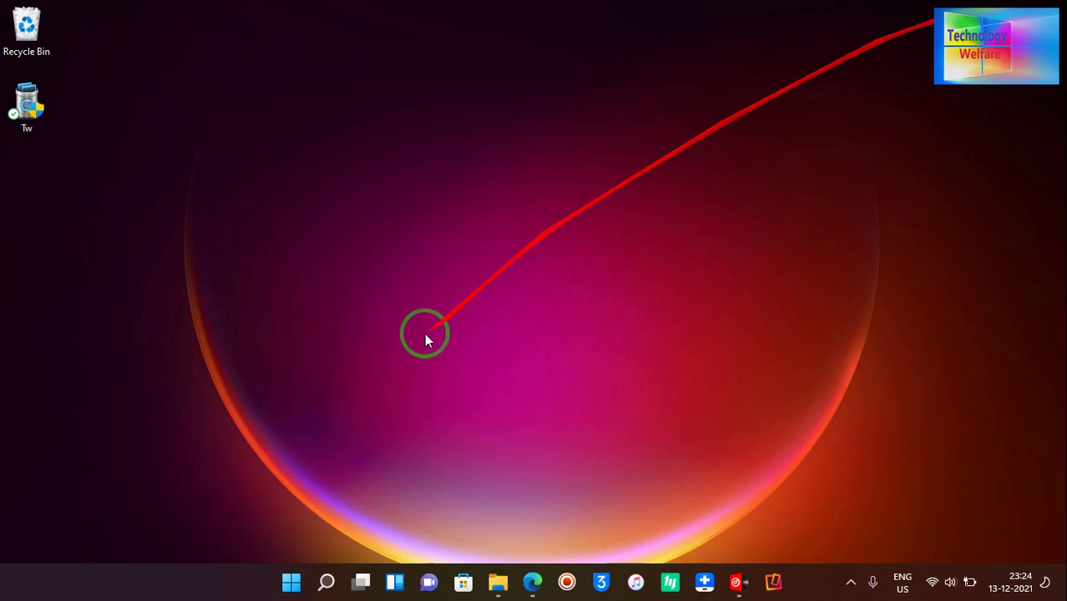
{"action": "mouse_move", "coordinate": [536, 589]}
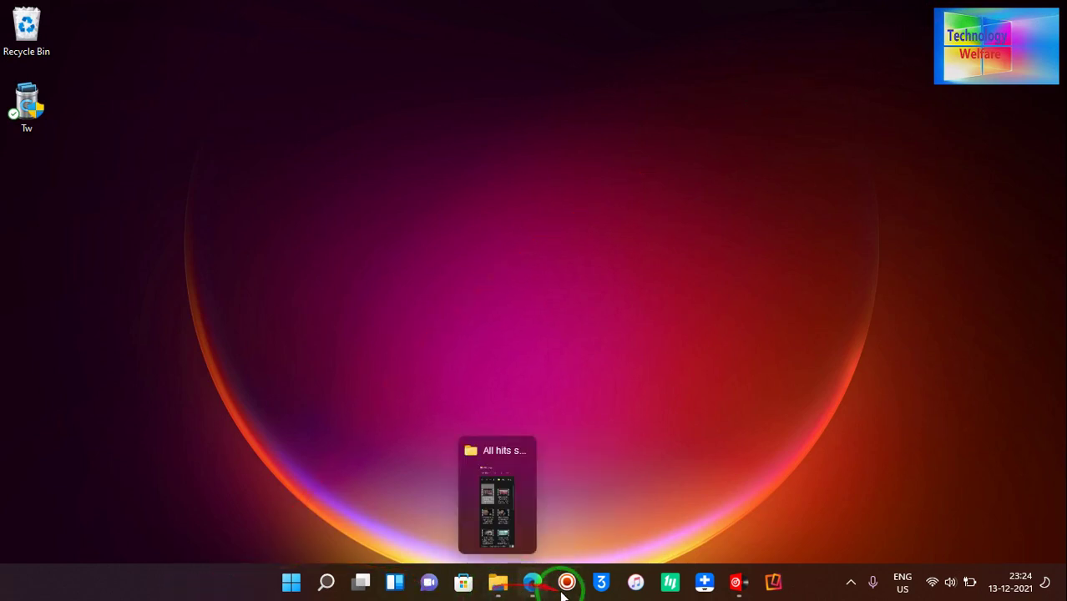
{"action": "left_click", "coordinate": [736, 582]}
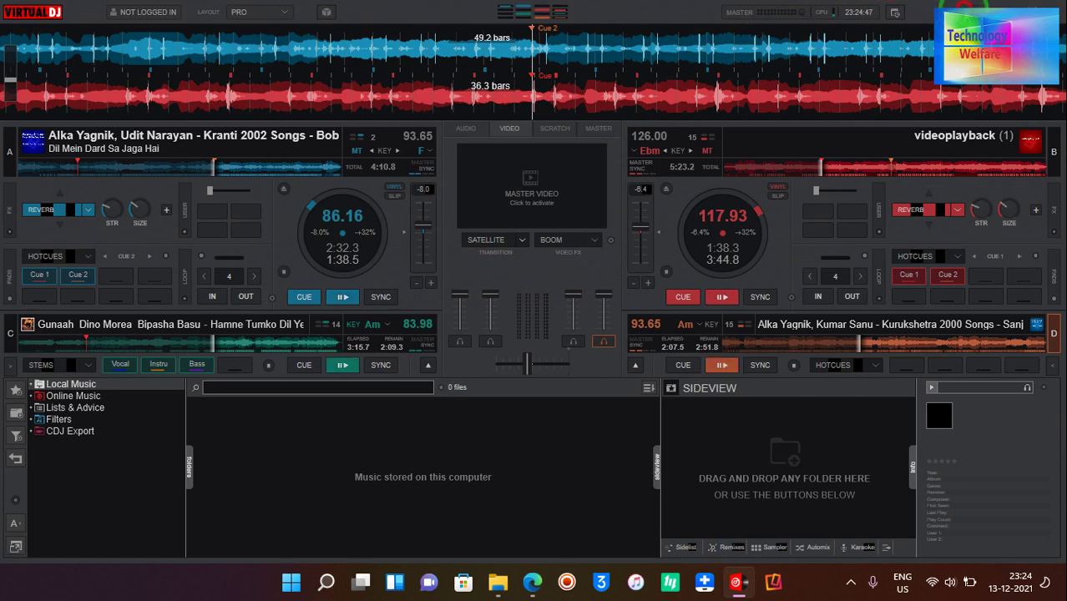
Step: In VirtualDJ Settings, view the Audio, Options, Mapping and Extensions pages, returning to Audio
{"action": "left_click", "coordinate": [895, 12]}
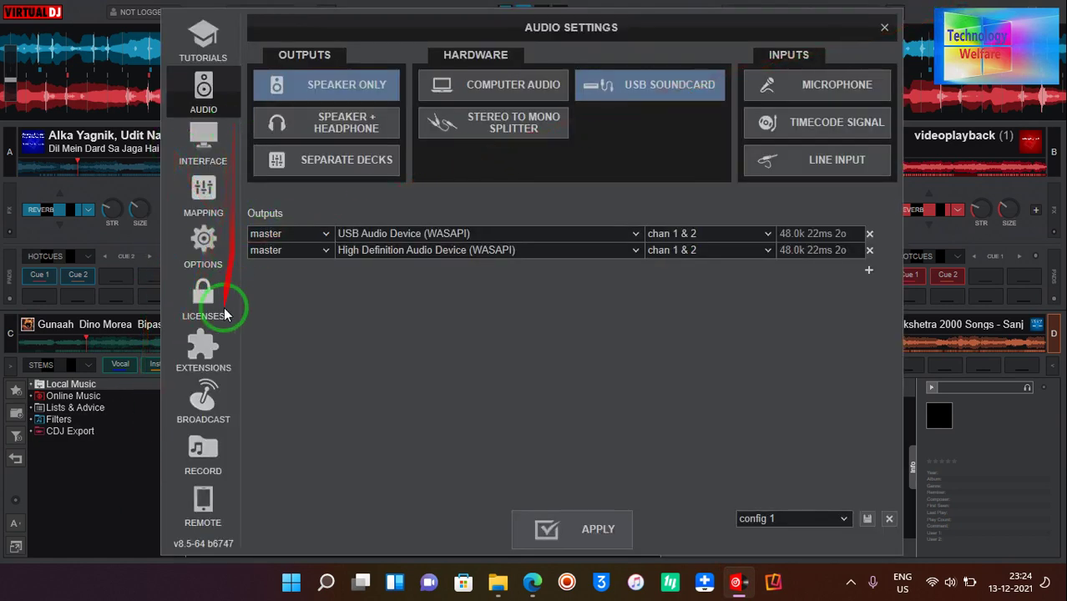
{"action": "left_click", "coordinate": [205, 241]}
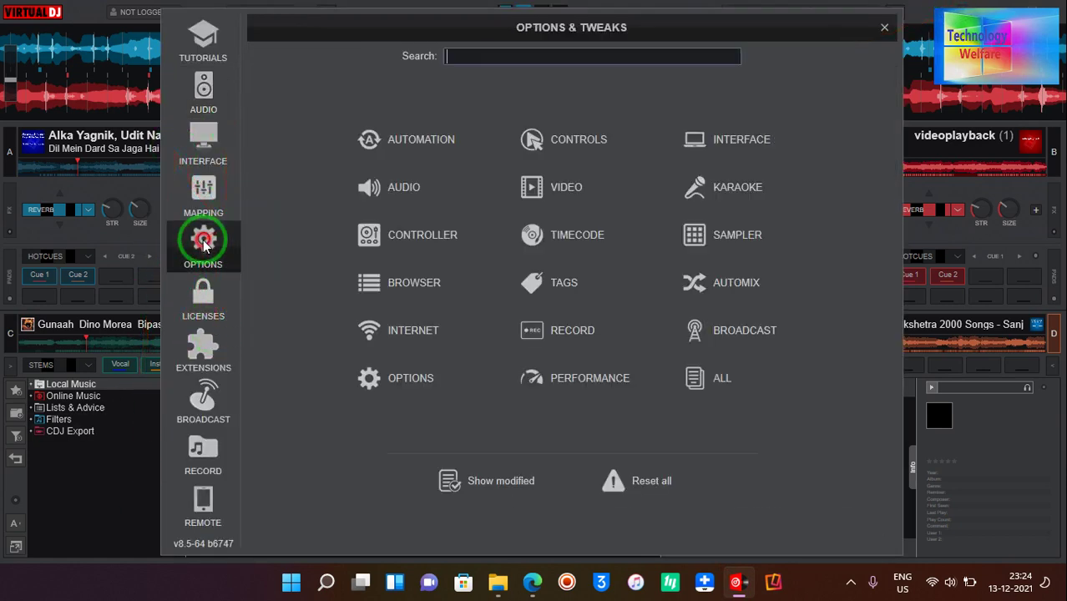
{"action": "left_click", "coordinate": [204, 191]}
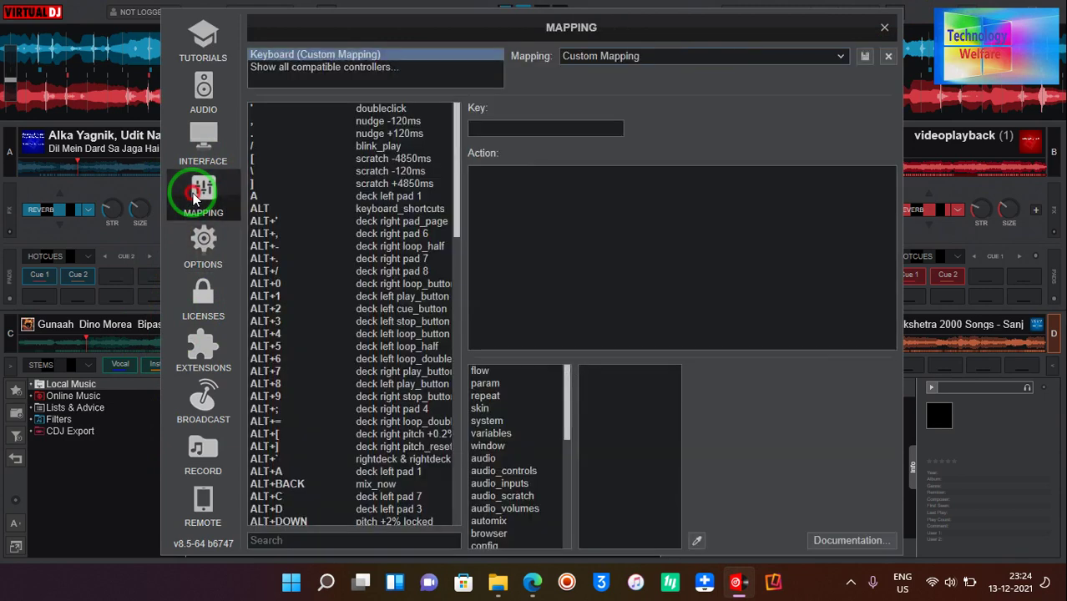
{"action": "left_click", "coordinate": [200, 350]}
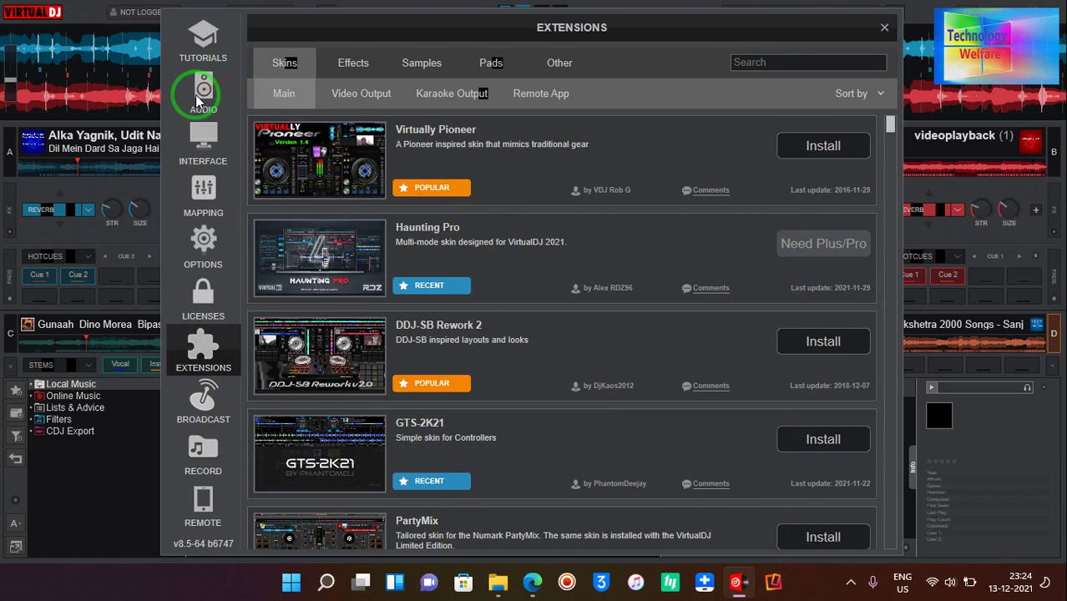
{"action": "left_click", "coordinate": [200, 88]}
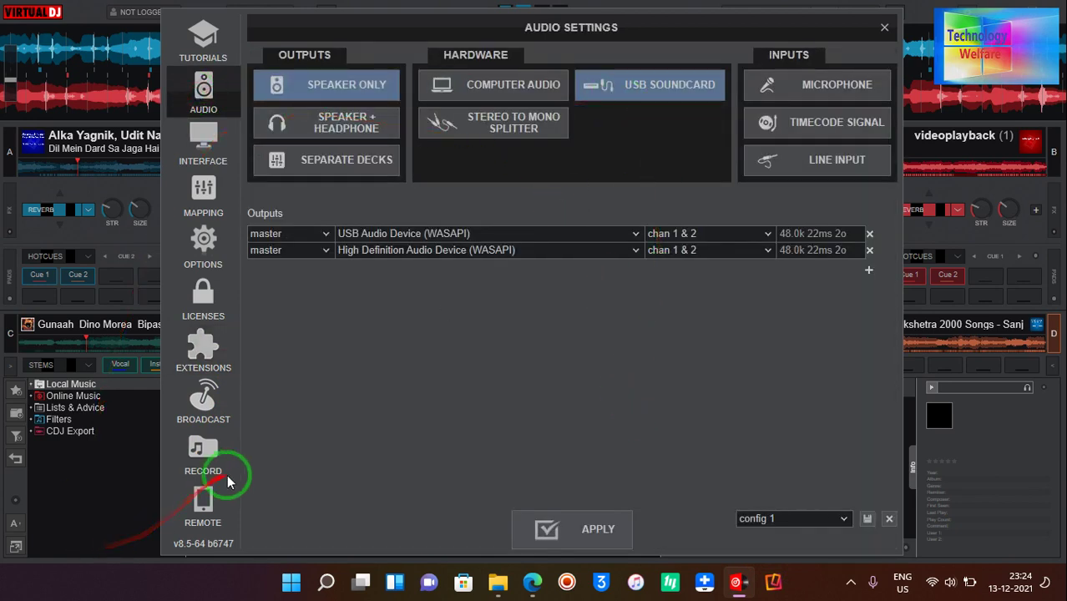
Step: View the Record and Broadcast settings, close Settings and minimize VirtualDJ
{"action": "left_click", "coordinate": [199, 449]}
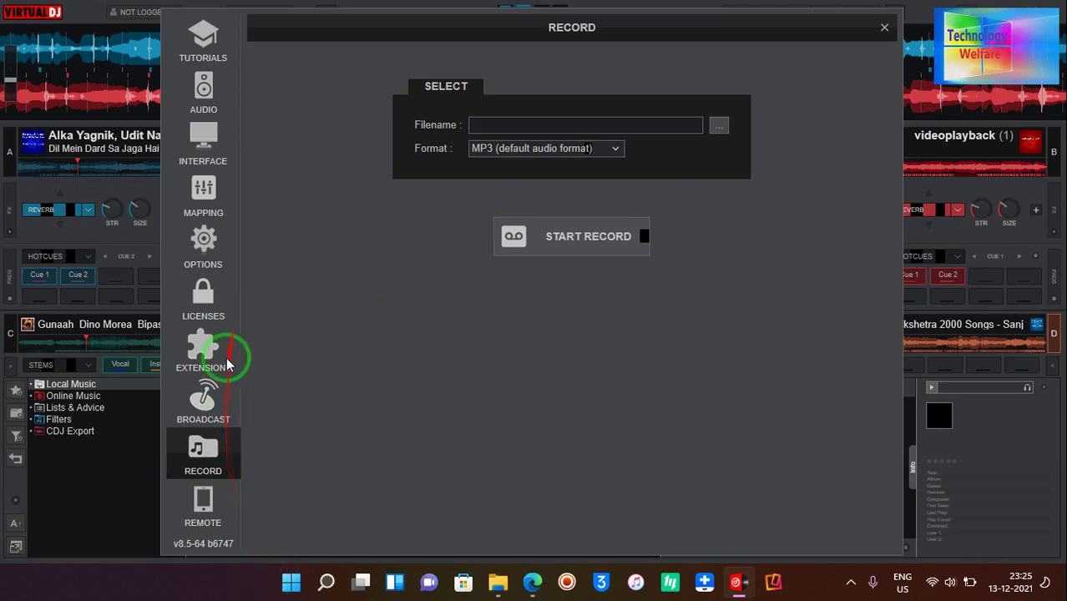
{"action": "left_click", "coordinate": [213, 416]}
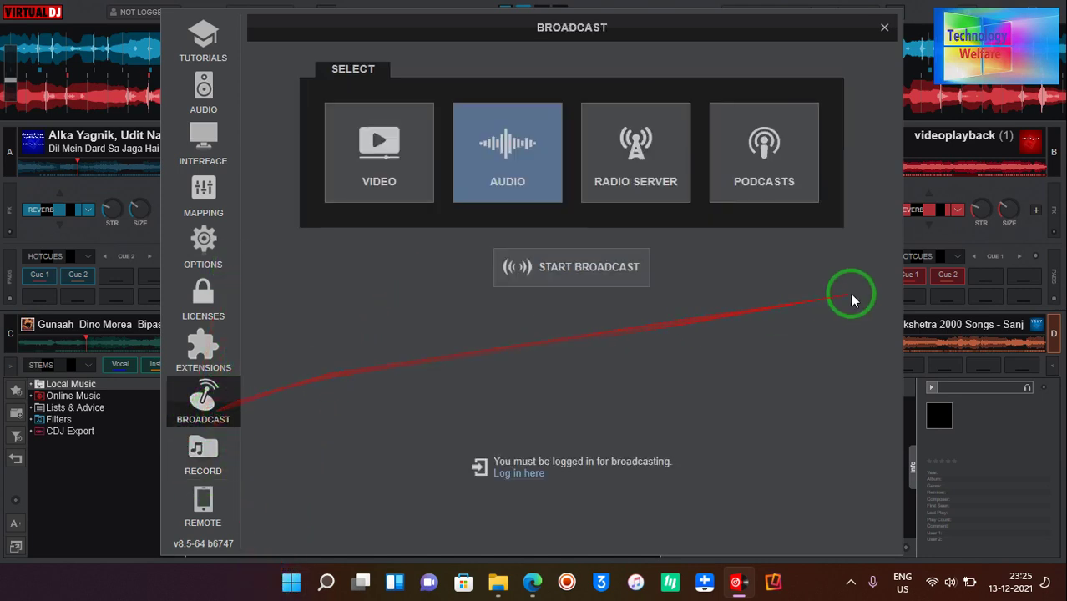
{"action": "left_click", "coordinate": [884, 25]}
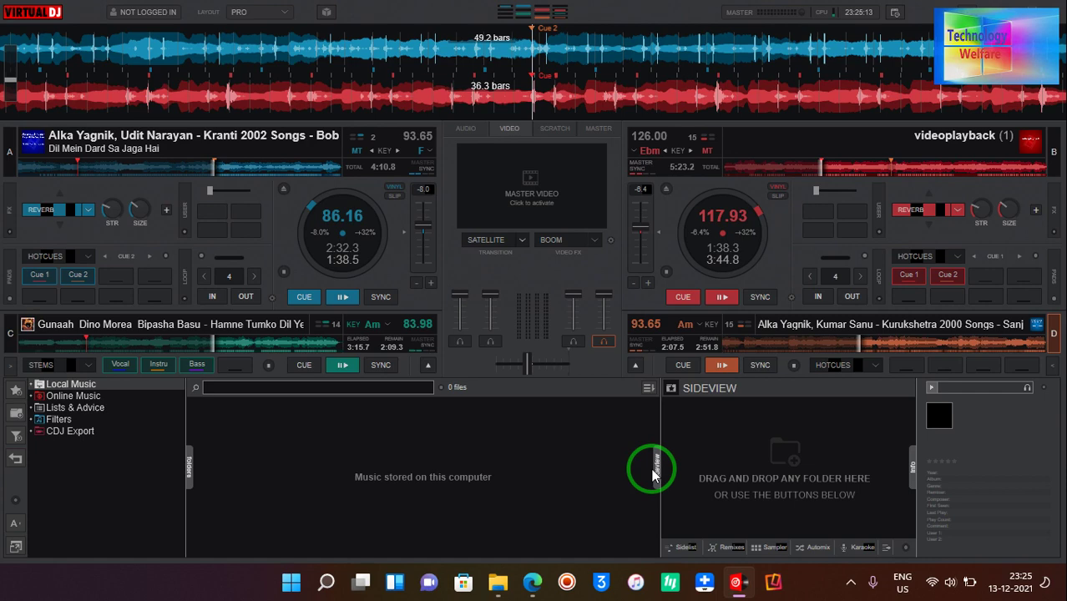
{"action": "left_click", "coordinate": [1020, 7]}
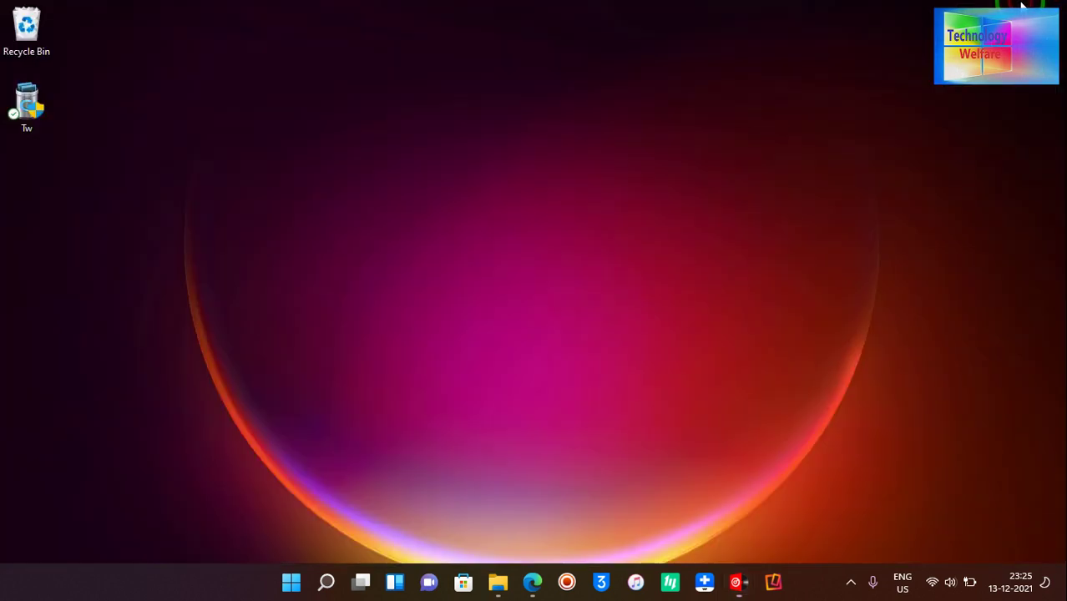
Step: Restore Edge on the virtualdj.com page offering VirtualDJ 2021 b6747 for Windows and MacOS
{"action": "left_click", "coordinate": [531, 580]}
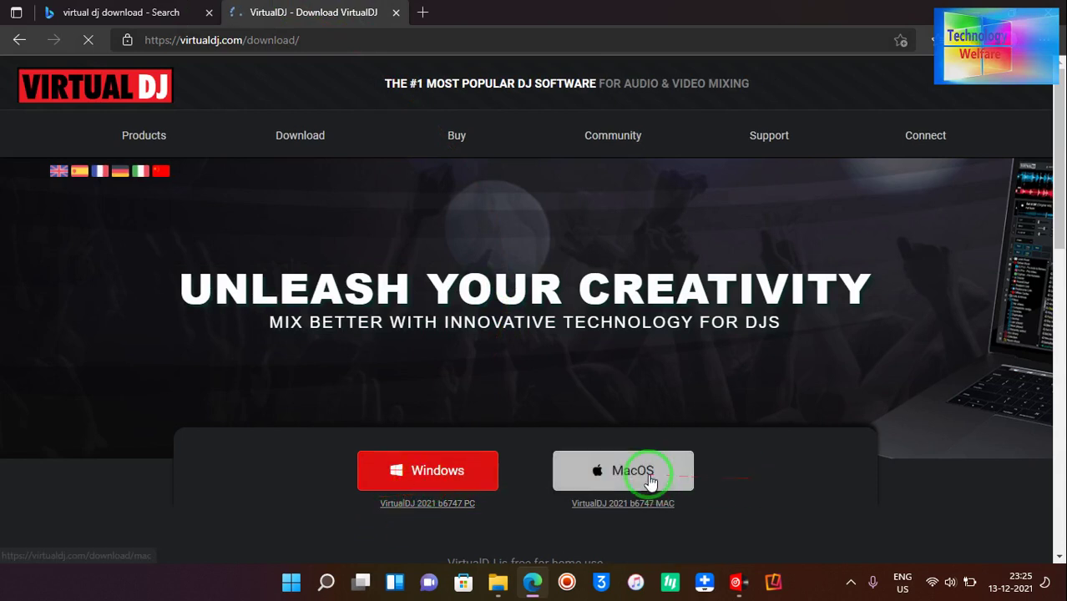
{"action": "left_click", "coordinate": [650, 481]}
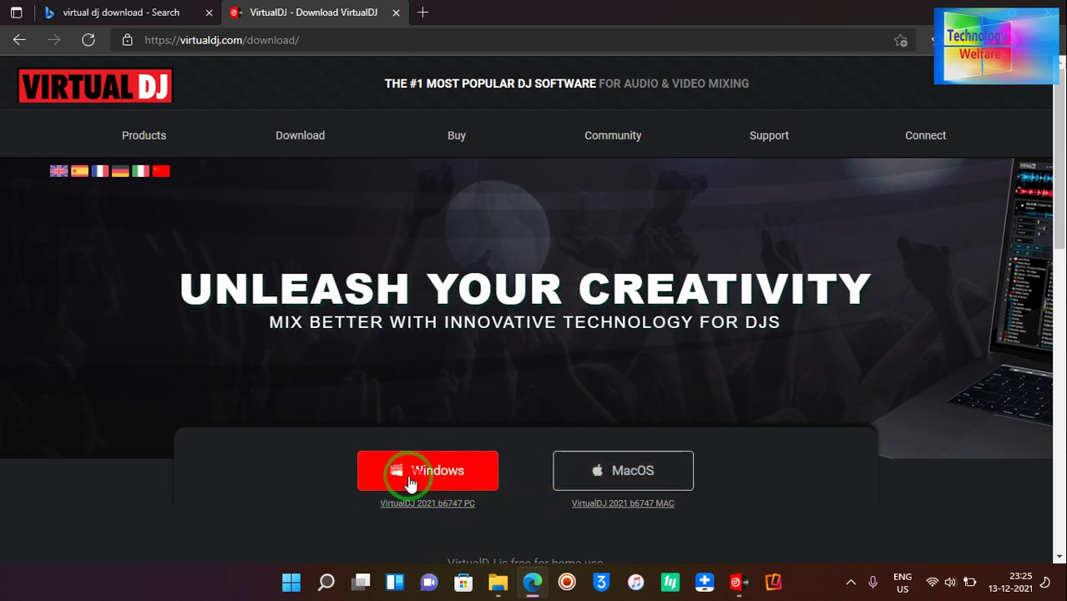
{"action": "left_click", "coordinate": [447, 500]}
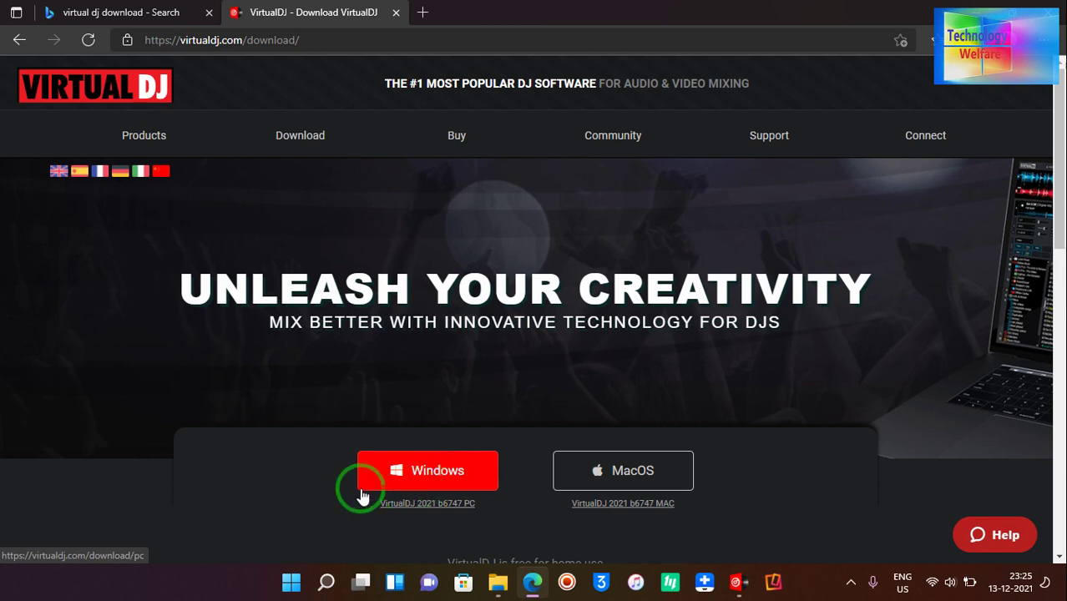
Step: Start the VirtualDJ Windows installer download, pause and cancel it, then minimize Edge
{"action": "left_click", "coordinate": [434, 476]}
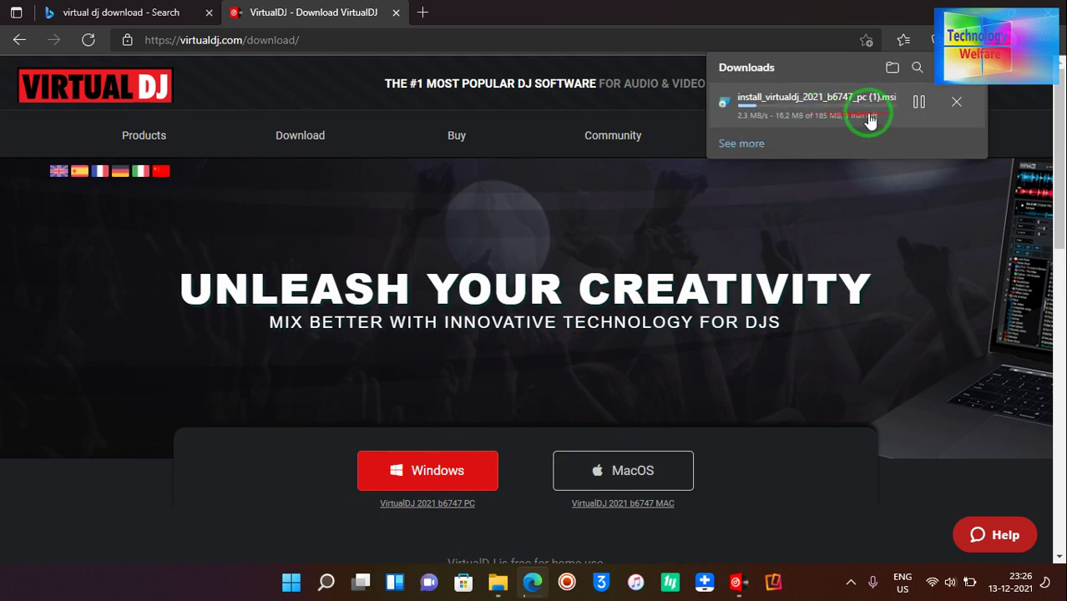
{"action": "left_click", "coordinate": [923, 102]}
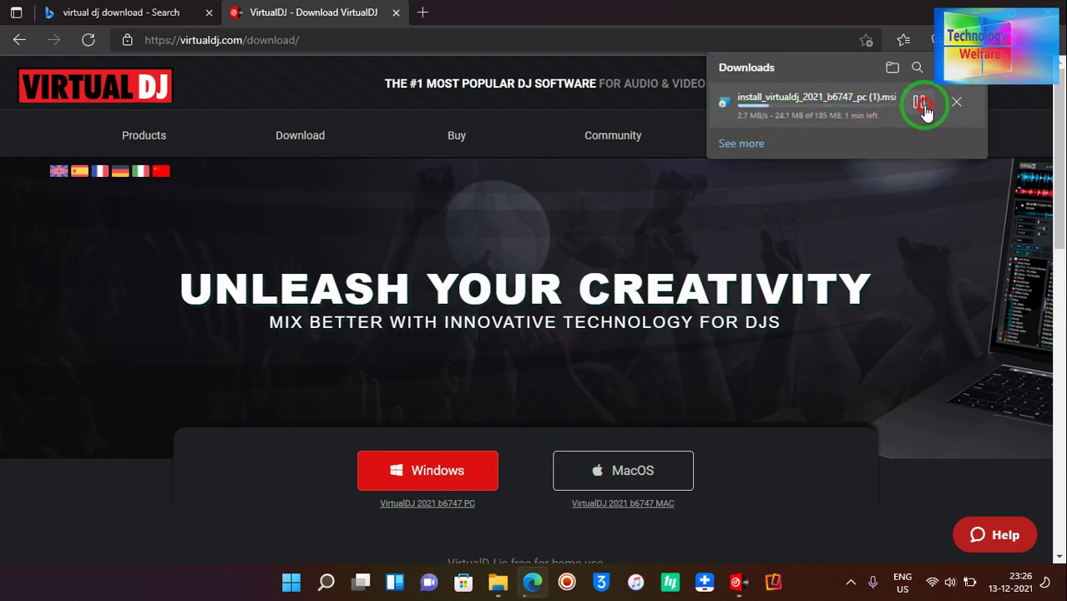
{"action": "left_click", "coordinate": [961, 103]}
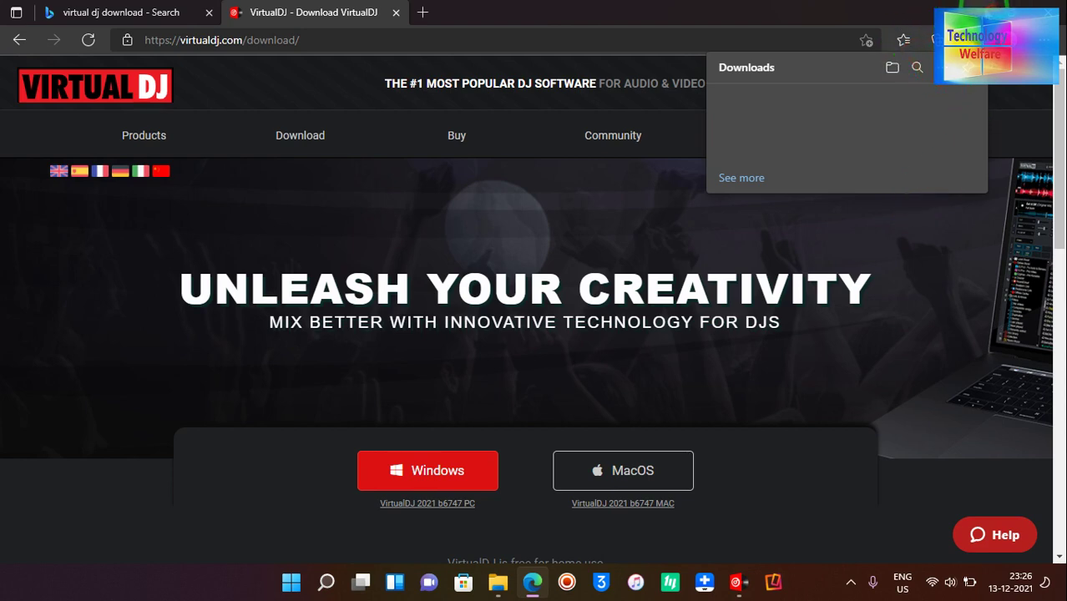
{"action": "left_click", "coordinate": [961, 5]}
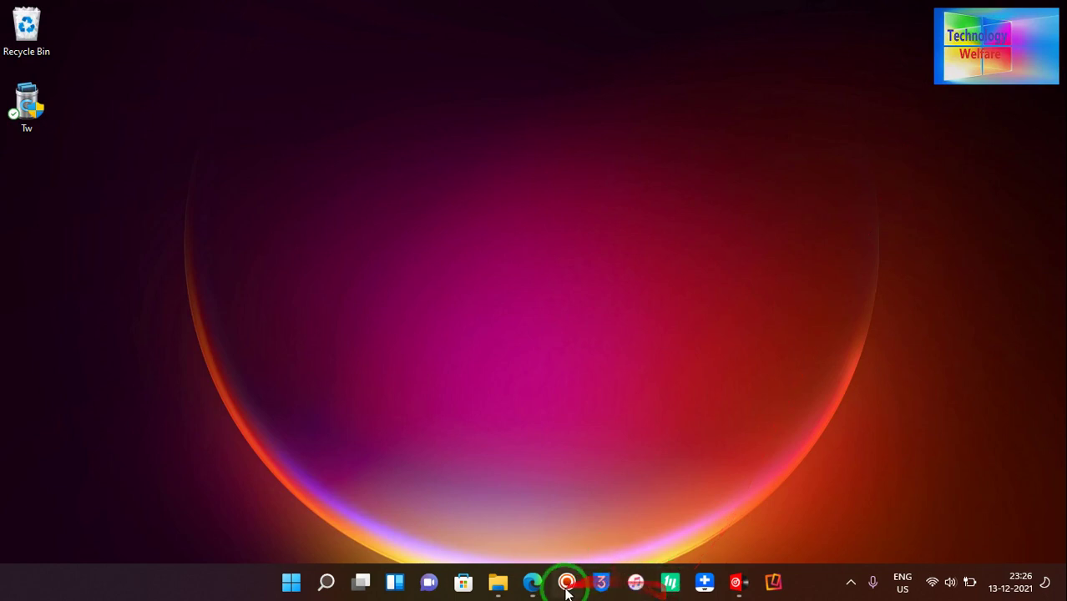
Step: Restore VirtualDJ and activate the Master Video panel to turn on video mixing
{"action": "left_click", "coordinate": [735, 582]}
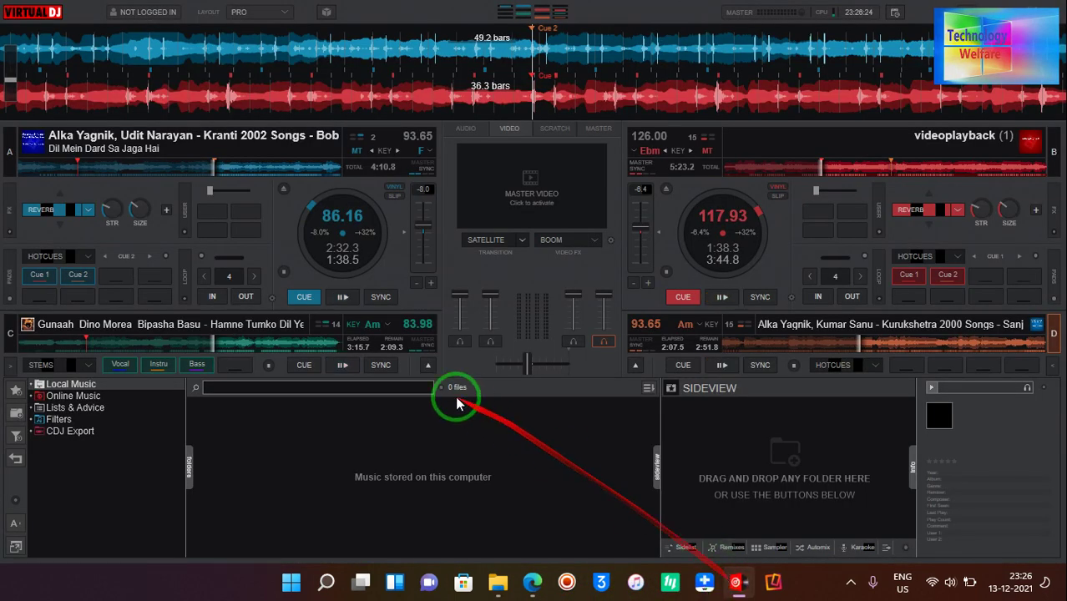
{"action": "left_click", "coordinate": [539, 170]}
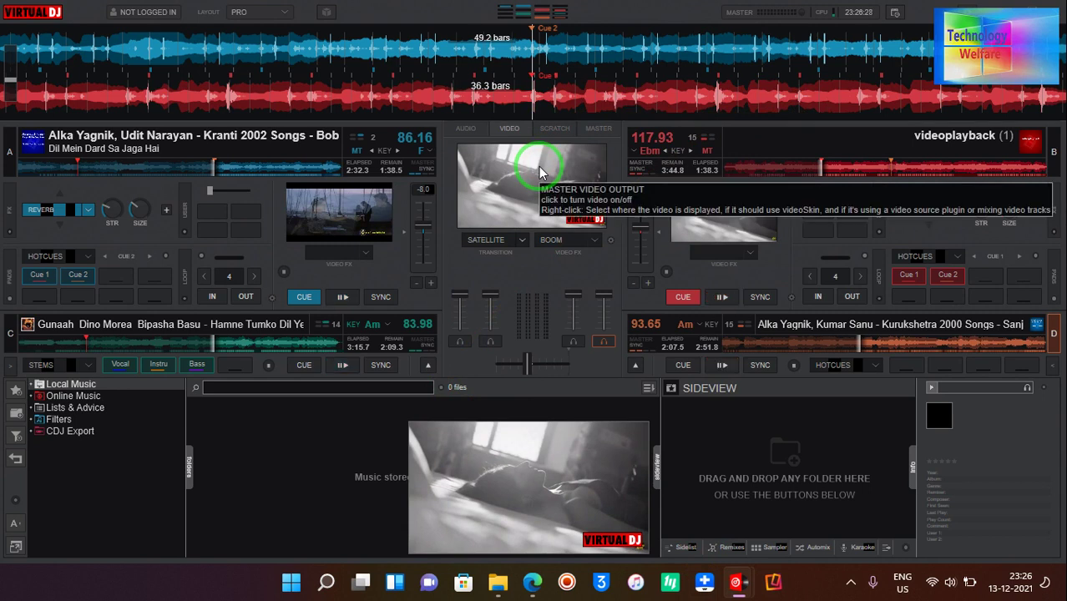